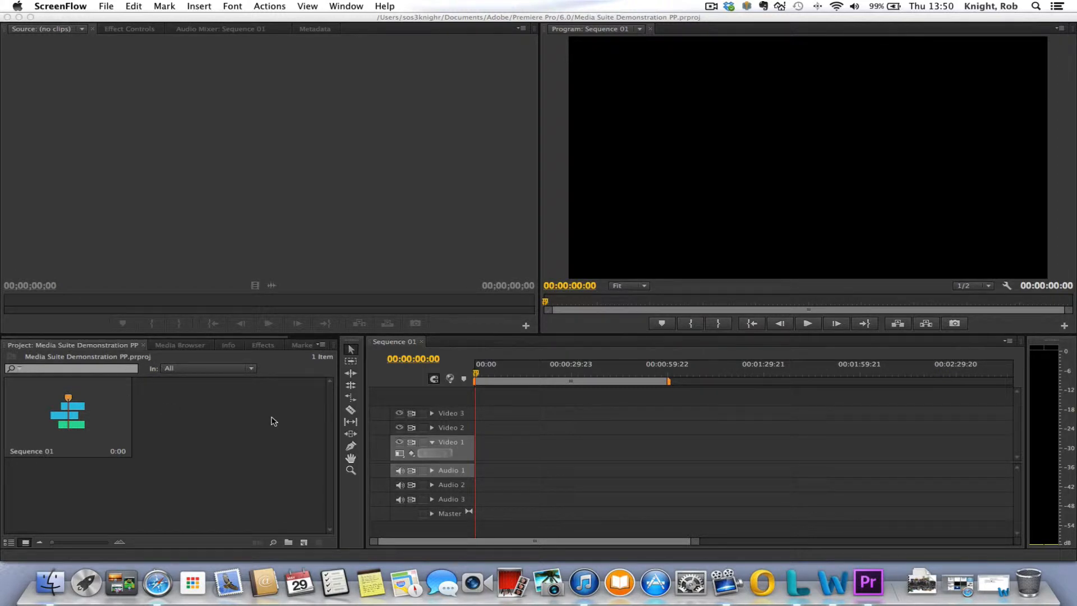
Start importing media into the project and browse to the Media Suite Demo Files folder on the Desktop
click(75, 344)
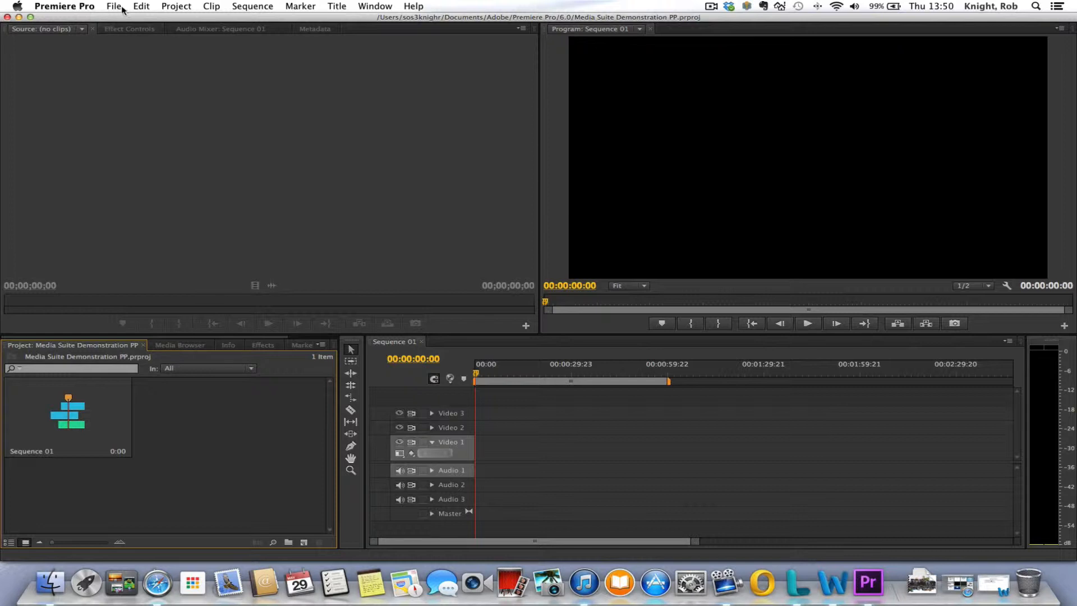
click(50, 347)
click(114, 7)
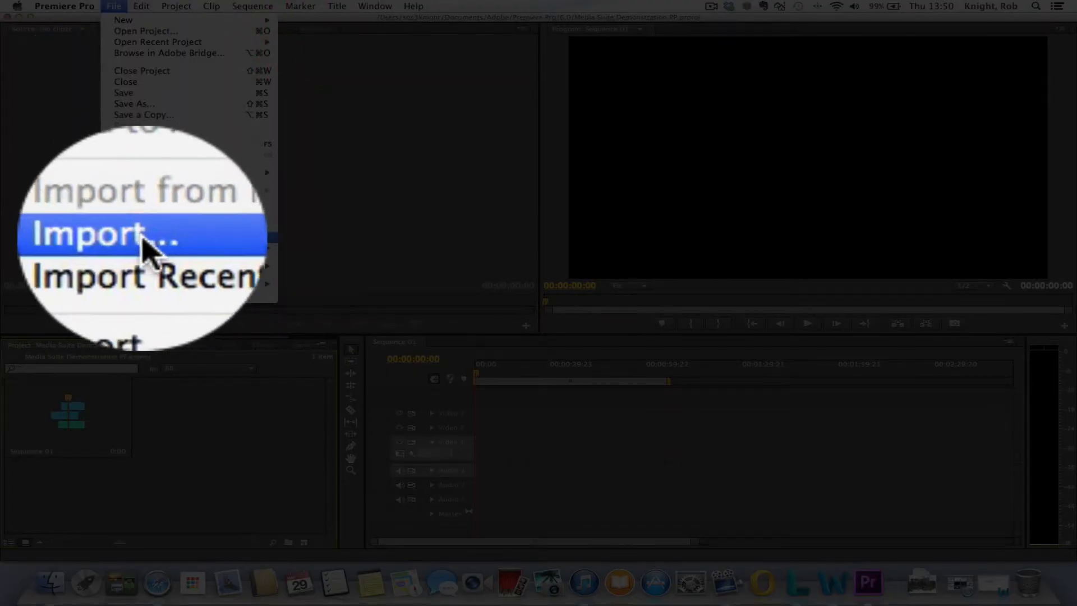
click(139, 239)
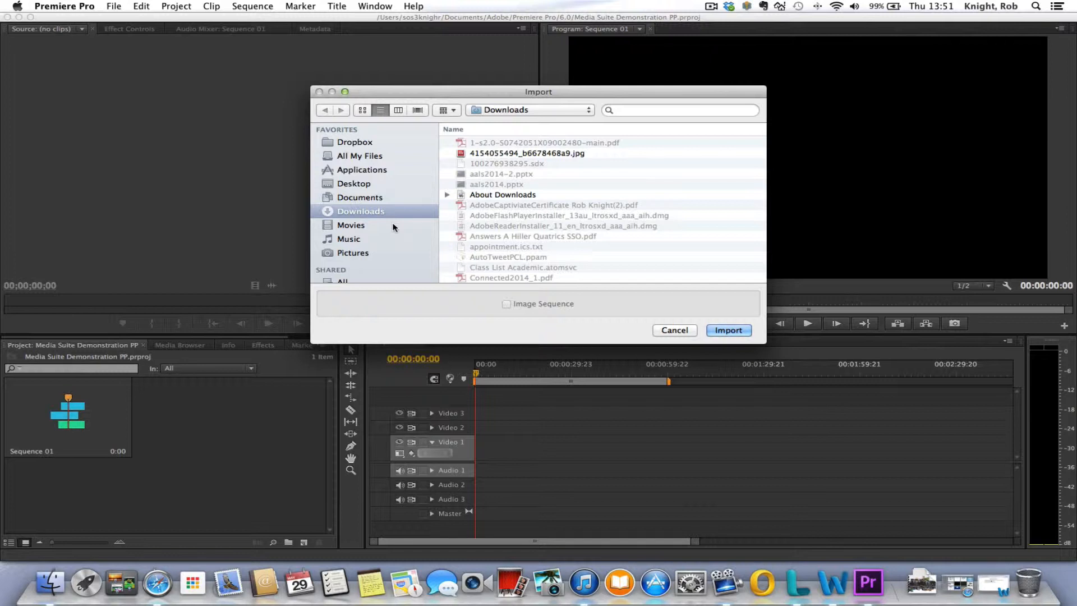
click(351, 198)
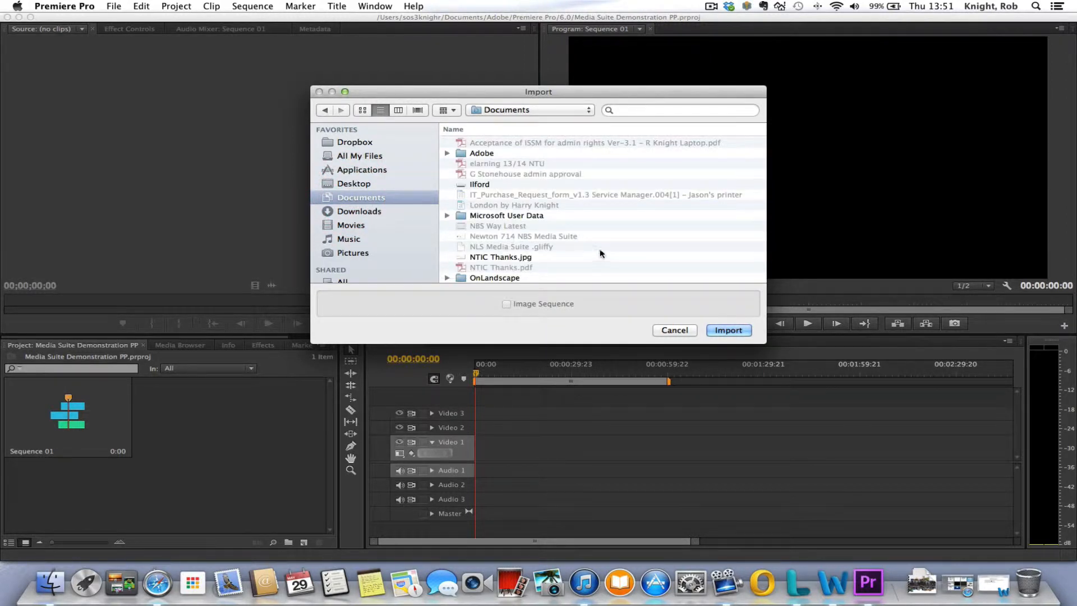
scroll(605, 255, down, 4)
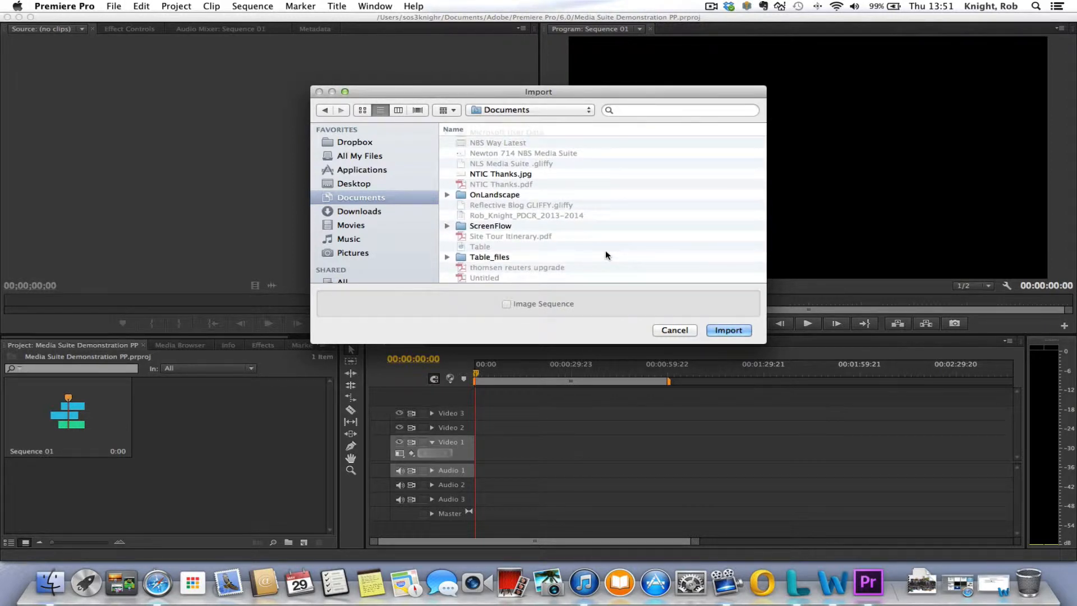
scroll(605, 250, up, 4)
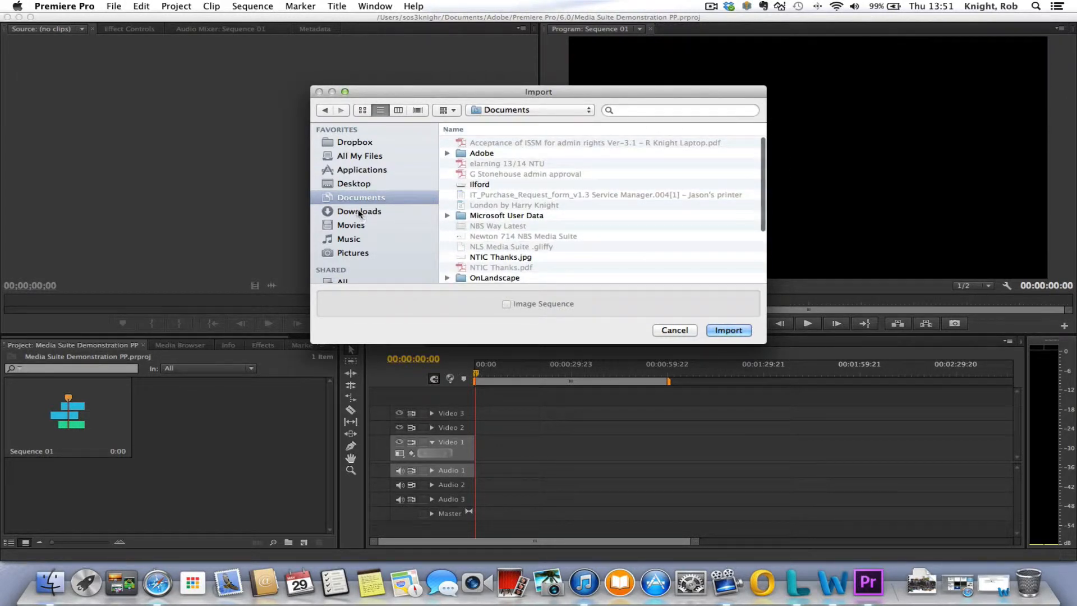
click(343, 182)
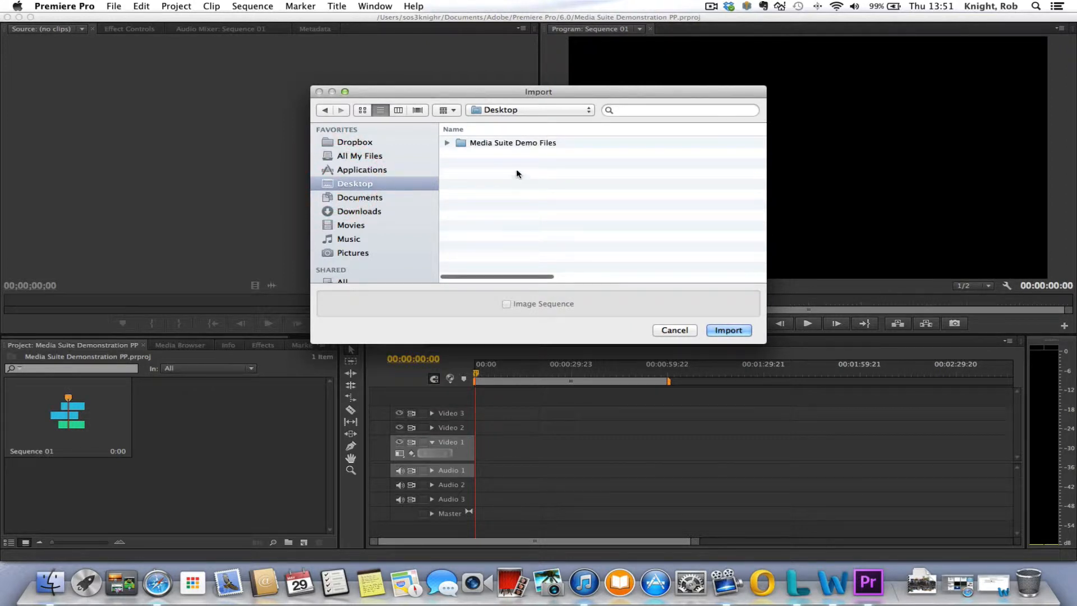
click(479, 145)
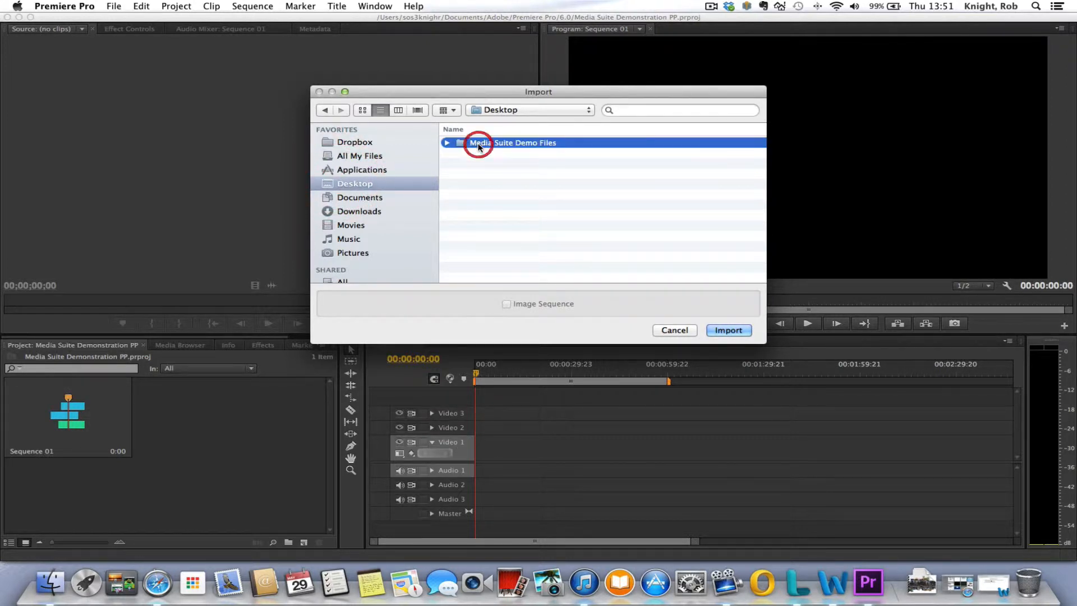
double_click(466, 145)
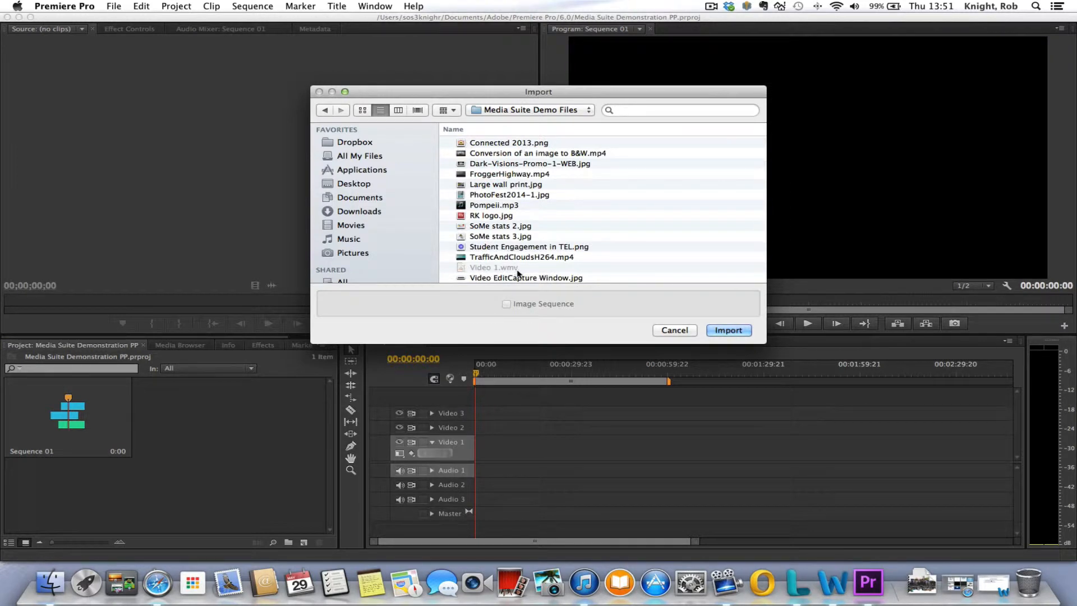
Import the supported files from Connected 2013.png through Video EditCapture Window.jpg, plus WRLTF.png, leaving out the Why SoMe folder
scroll(518, 273, down, 3)
scroll(518, 273, up, 3)
scroll(620, 211, down, 3)
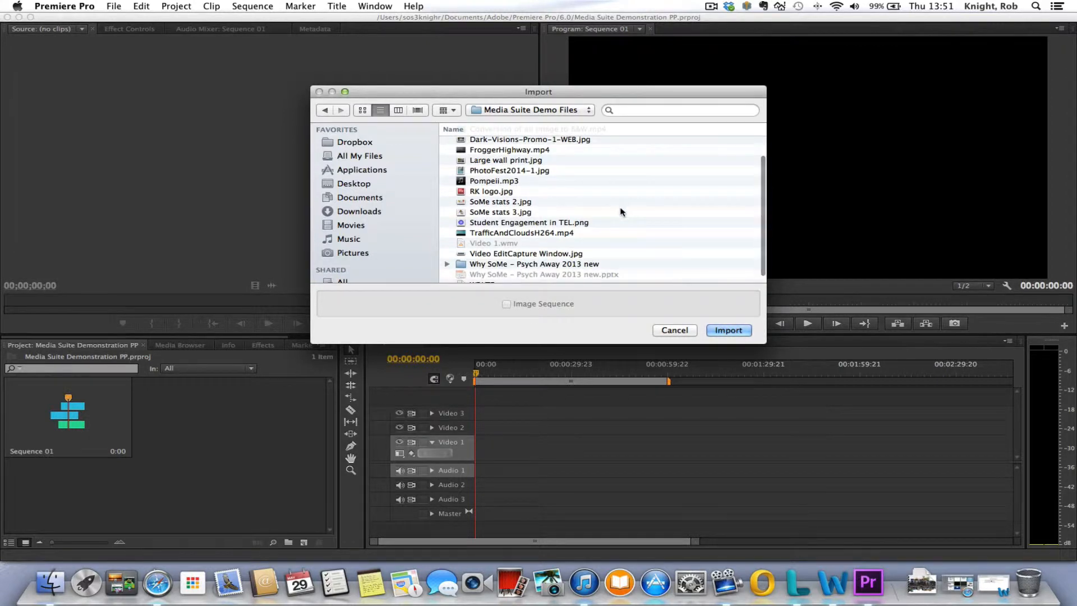
scroll(620, 210, down, 1)
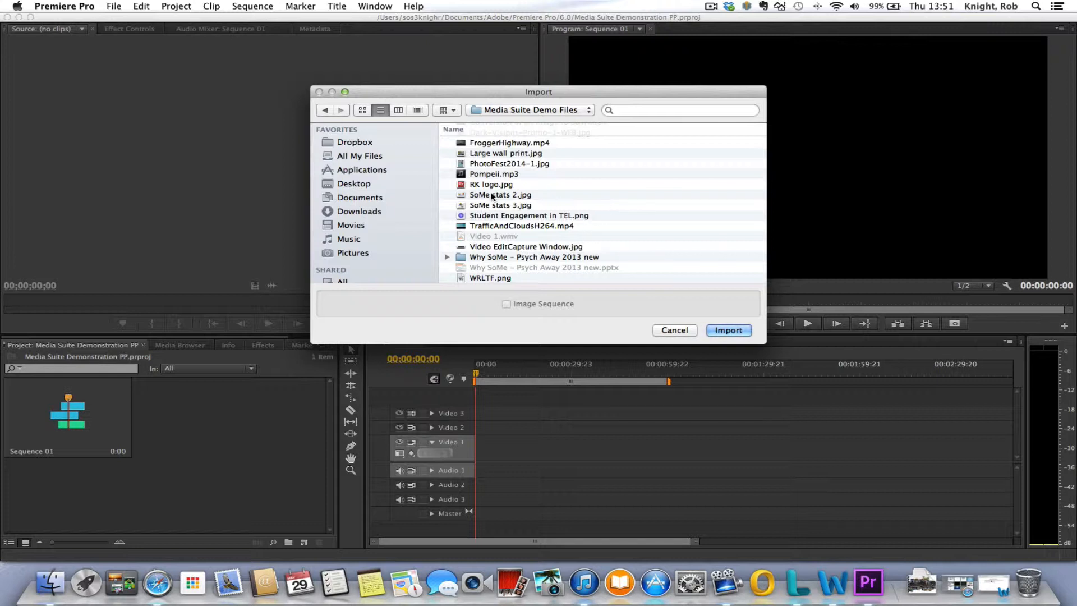
scroll(575, 195, up, 3)
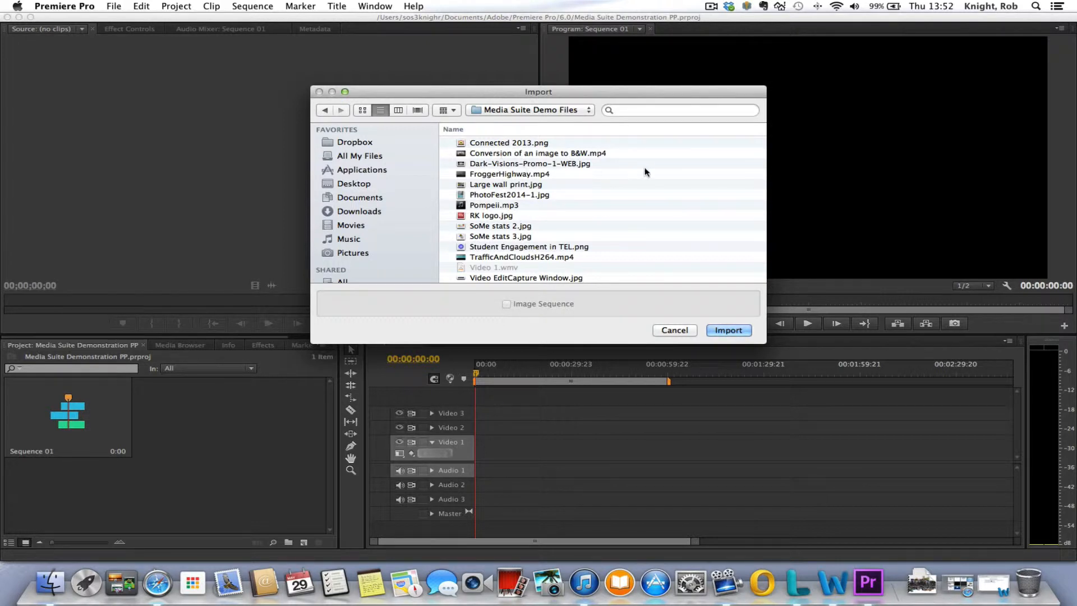
click(516, 145)
scroll(556, 216, down, 3)
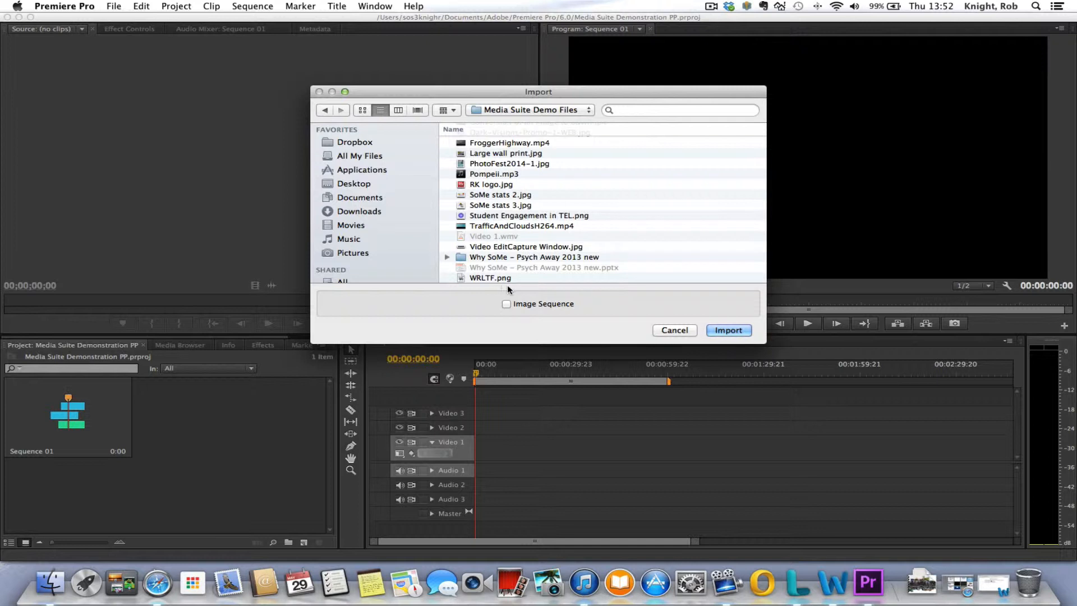
shift+click(512, 247)
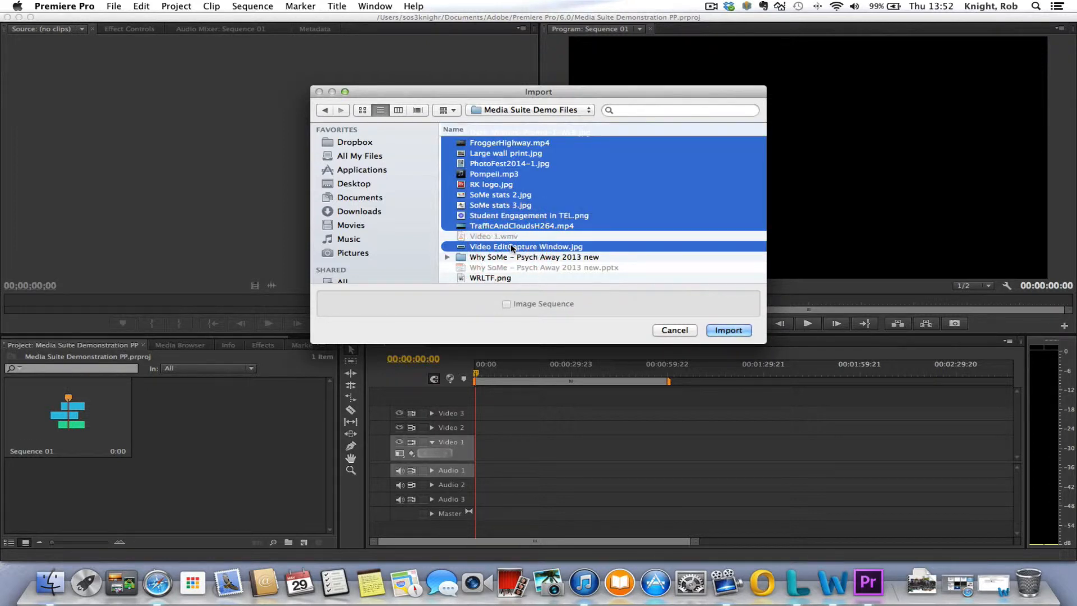
super+click(507, 278)
scroll(563, 216, up, 3)
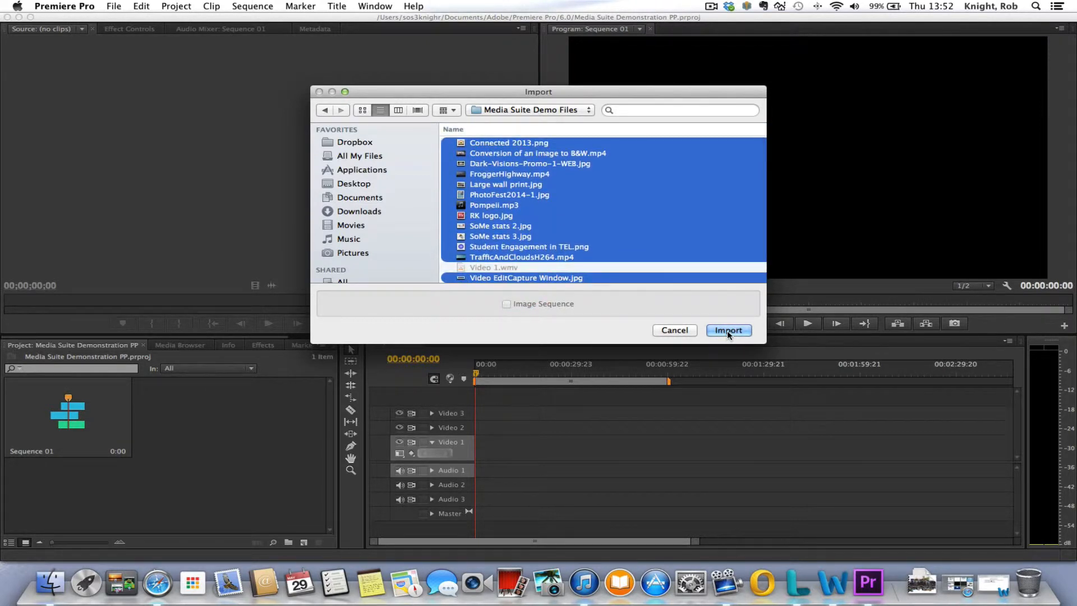
scroll(605, 270, down, 2)
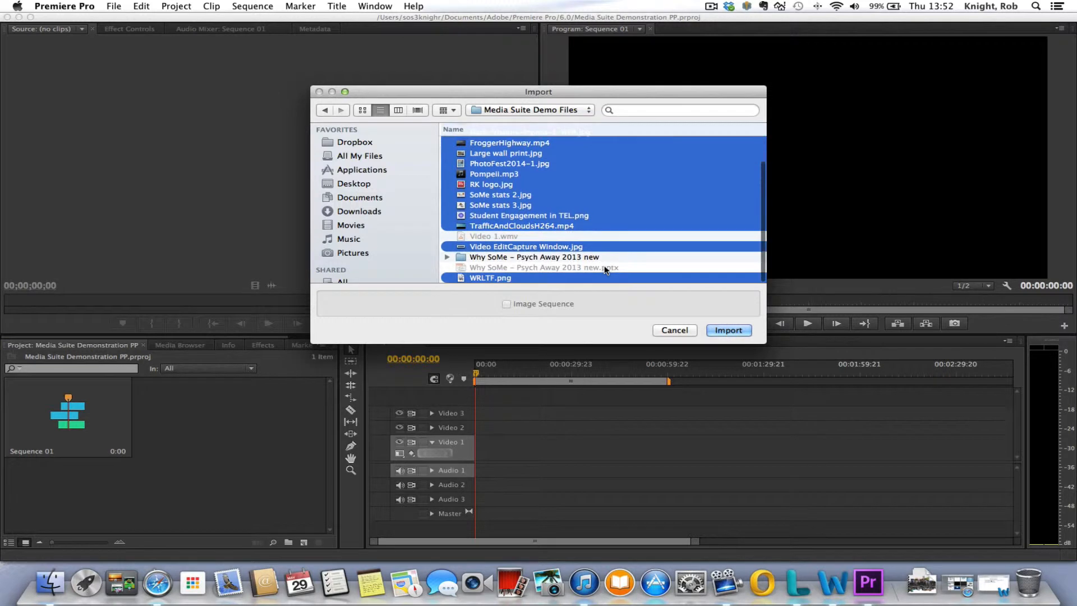
scroll(605, 269, up, 3)
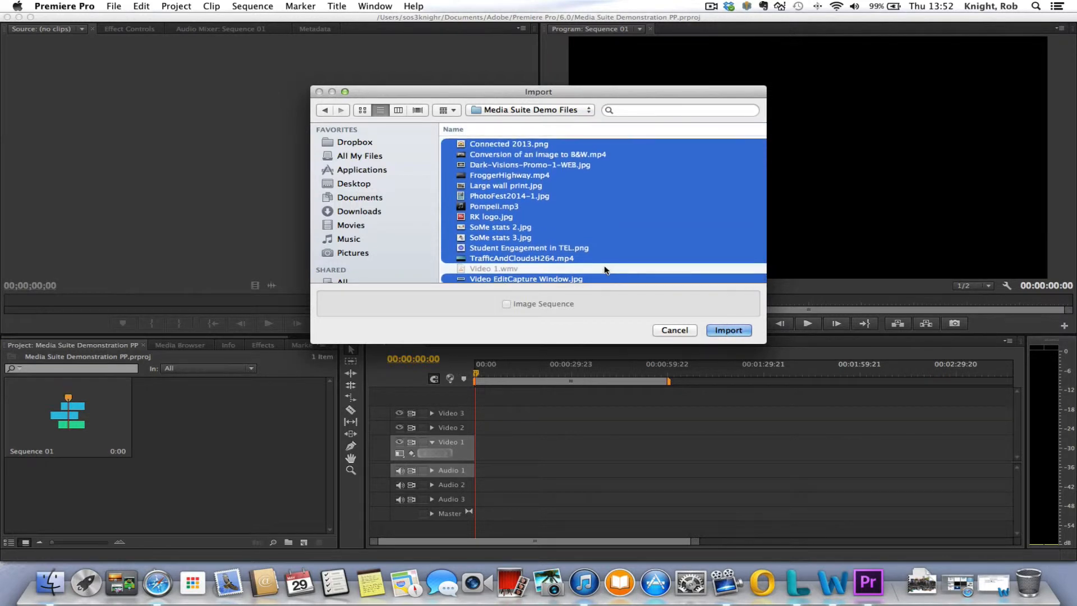
click(726, 330)
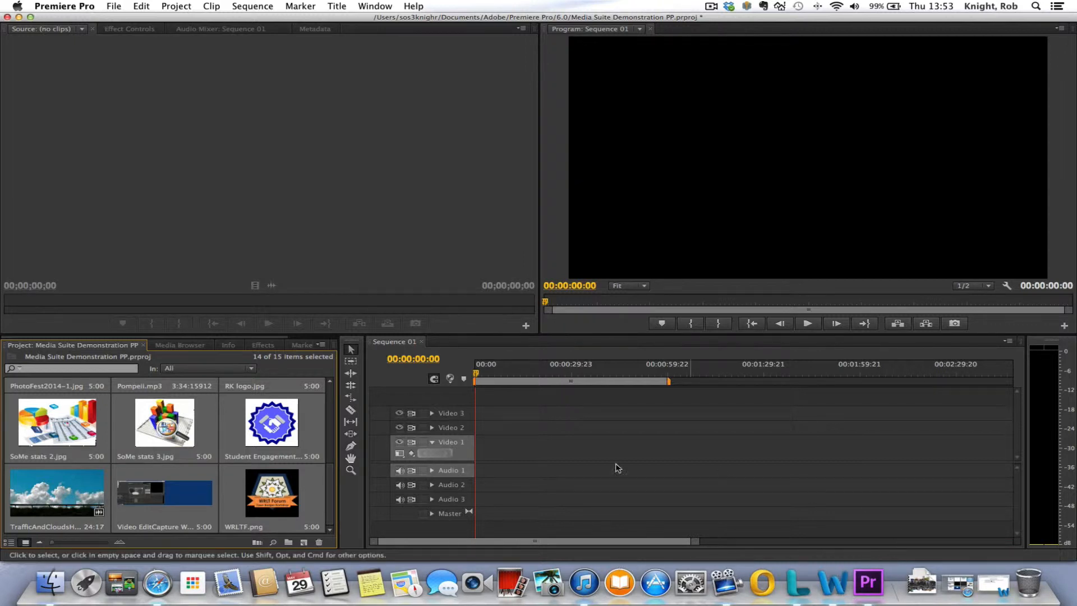
Load the imported clip Conversion of an image to B&W.mp4 into the Source monitor and move its playhead back to the beginning
drag(330, 502, 343, 420)
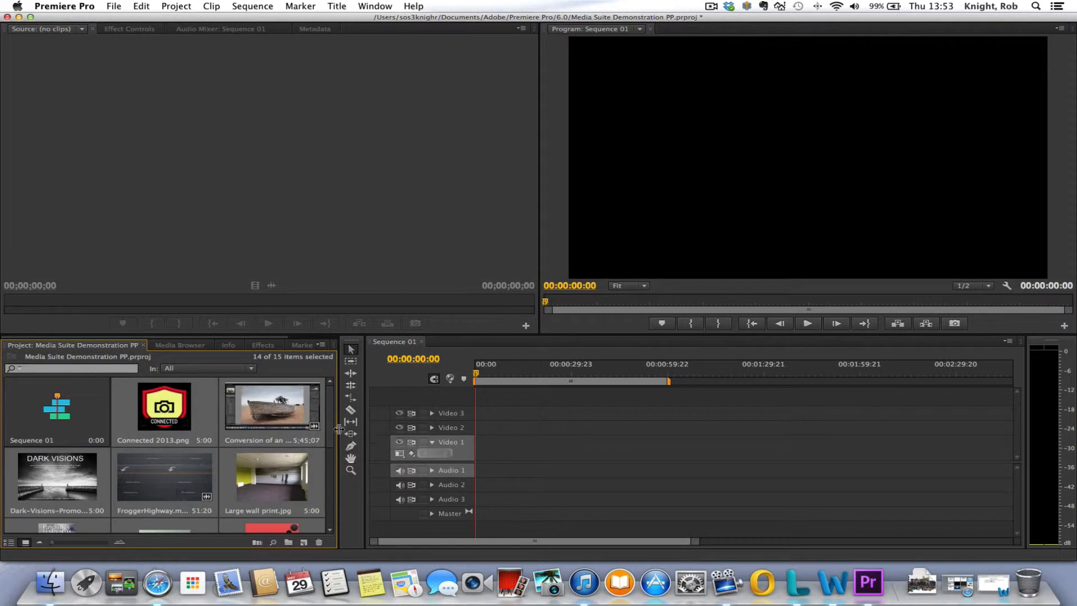
drag(335, 428, 331, 505)
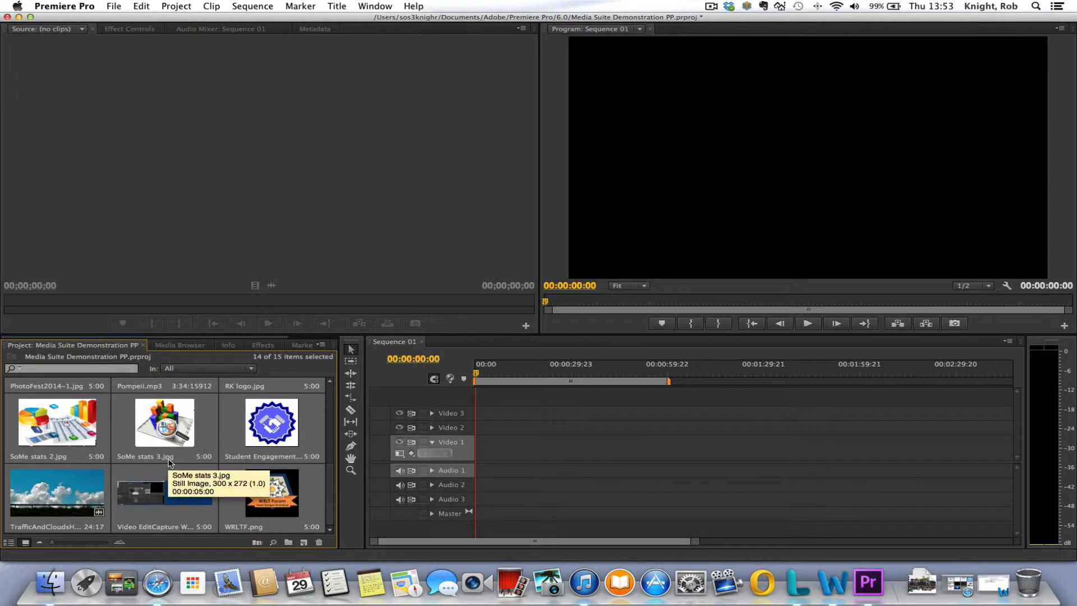
scroll(331, 468, up, 3)
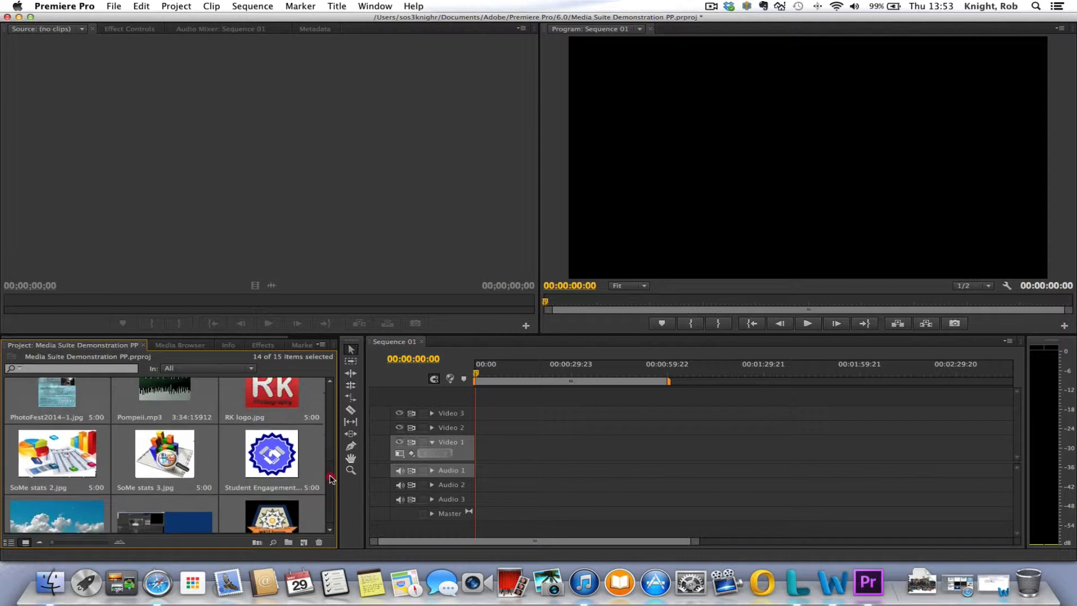
scroll(331, 457, up, 1)
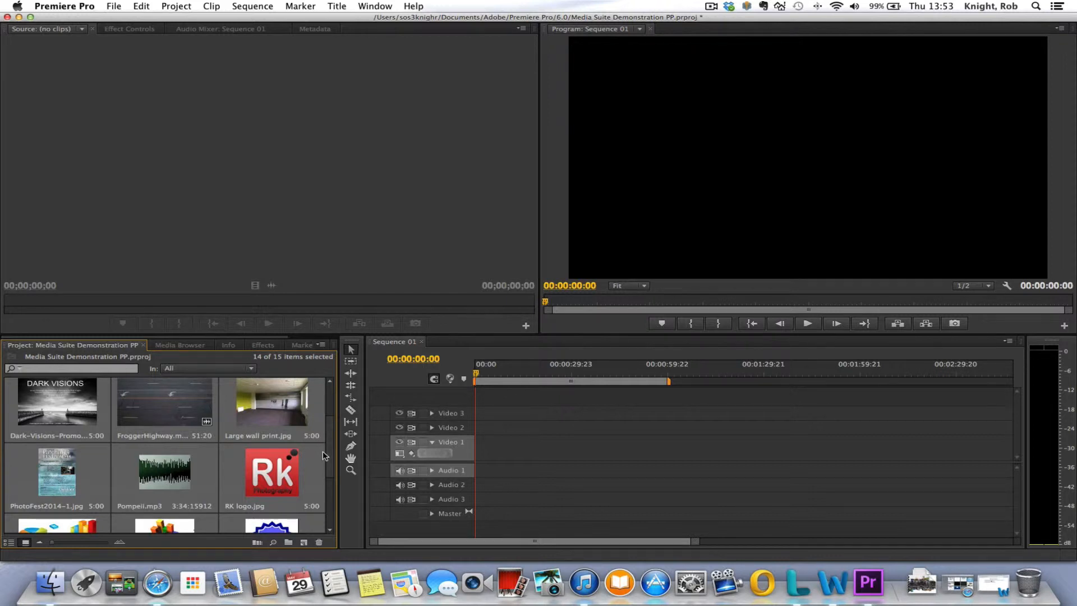
scroll(333, 422, up, 2)
scroll(333, 422, up, 1)
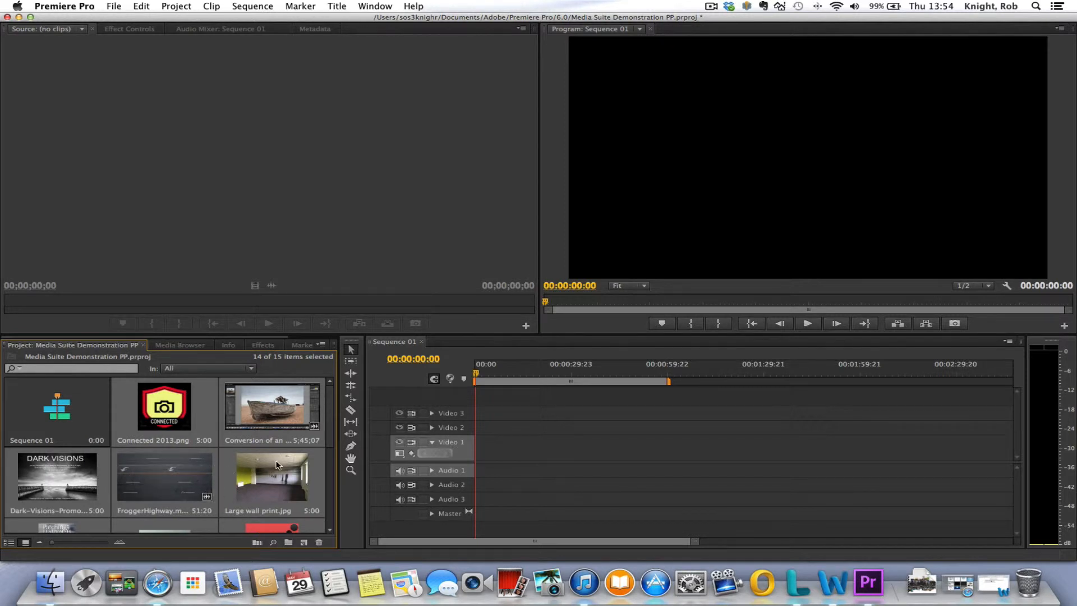
double_click(269, 413)
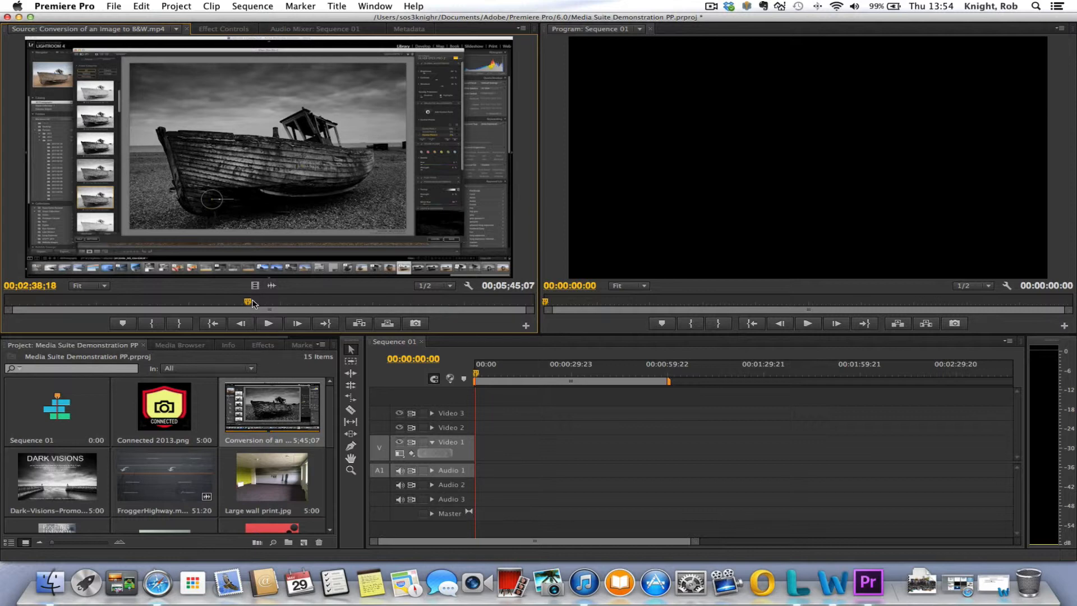
drag(249, 303, 7, 303)
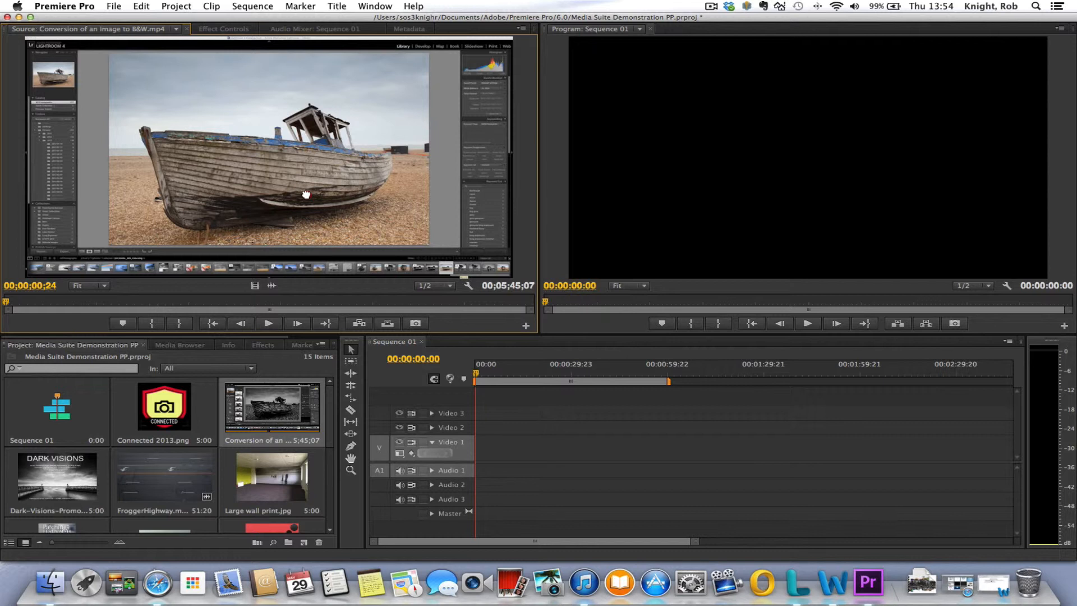
Place the loaded clip at the start of the Video 1 and Audio 1 tracks, changing the sequence settings to match the clip
drag(306, 196, 496, 441)
drag(365, 413, 480, 441)
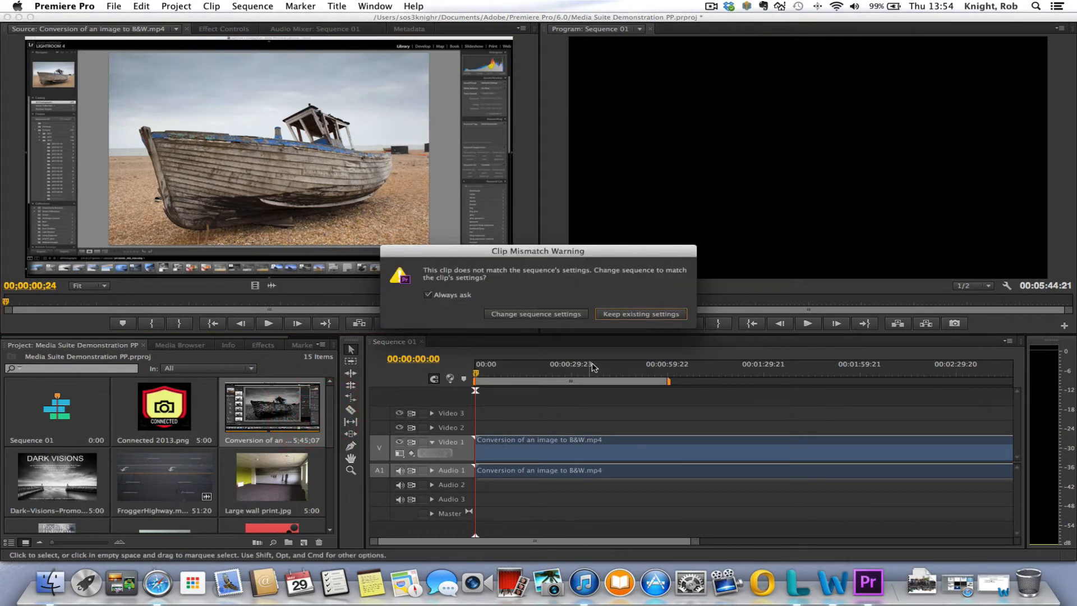
click(555, 314)
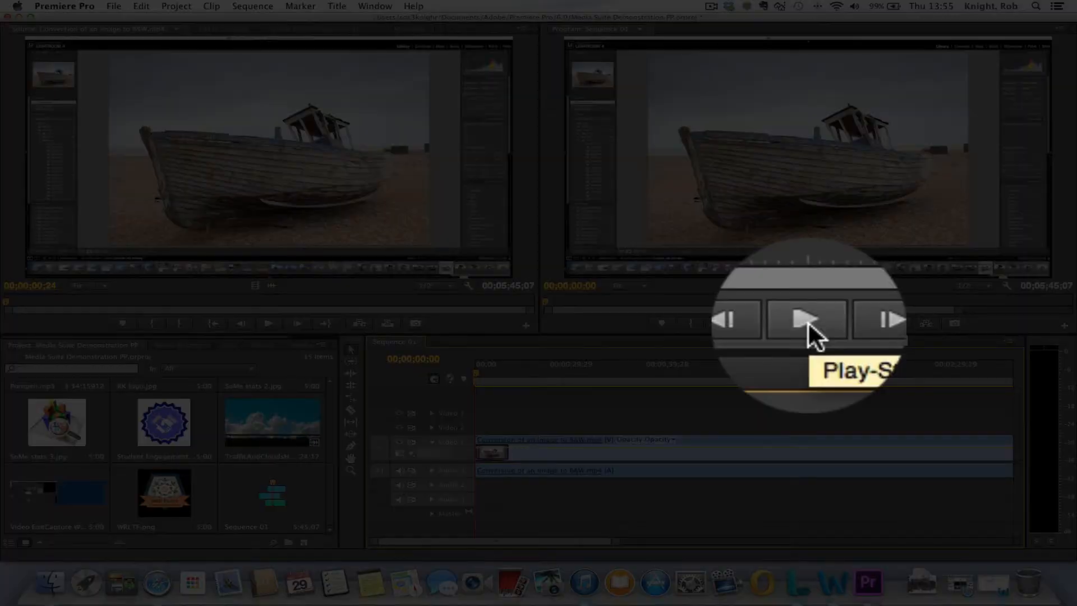
Play back the opening of Sequence 01 in the Program monitor, stop it, and return the playhead to the sequence start
click(808, 323)
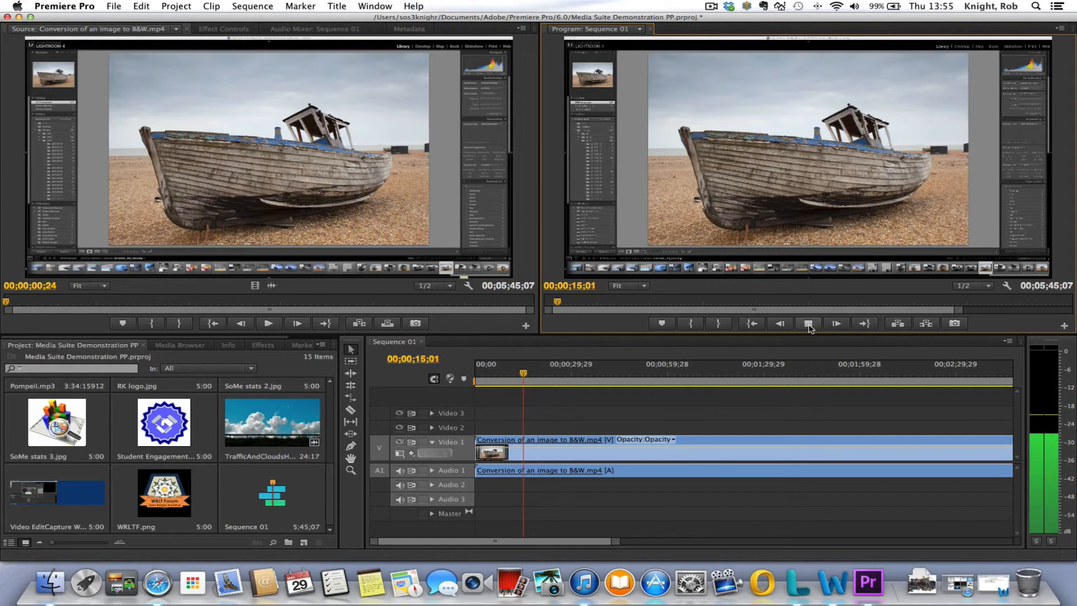
click(808, 324)
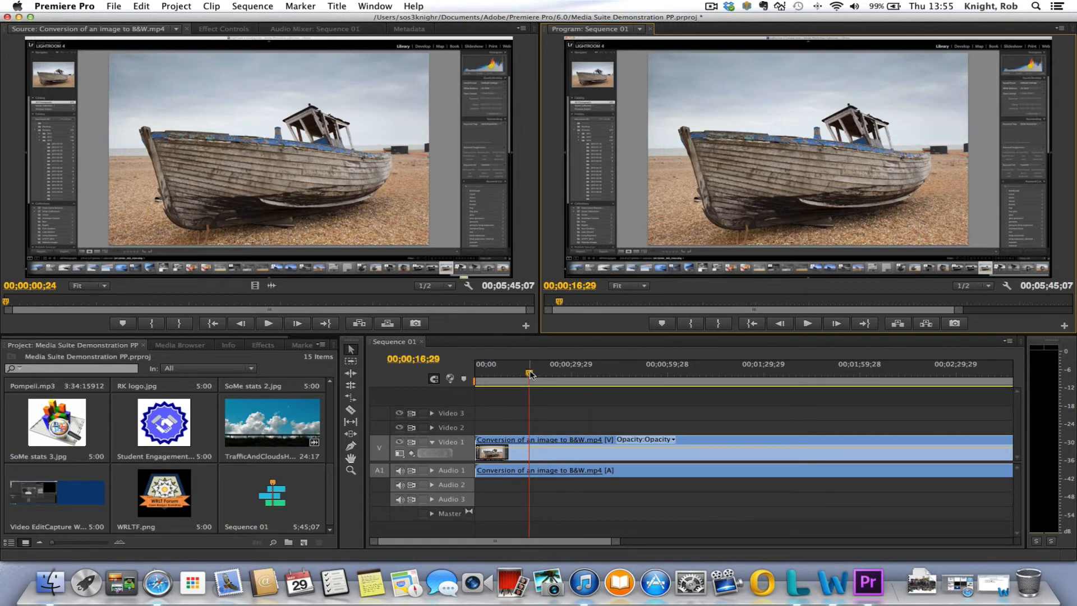
drag(528, 373, 470, 372)
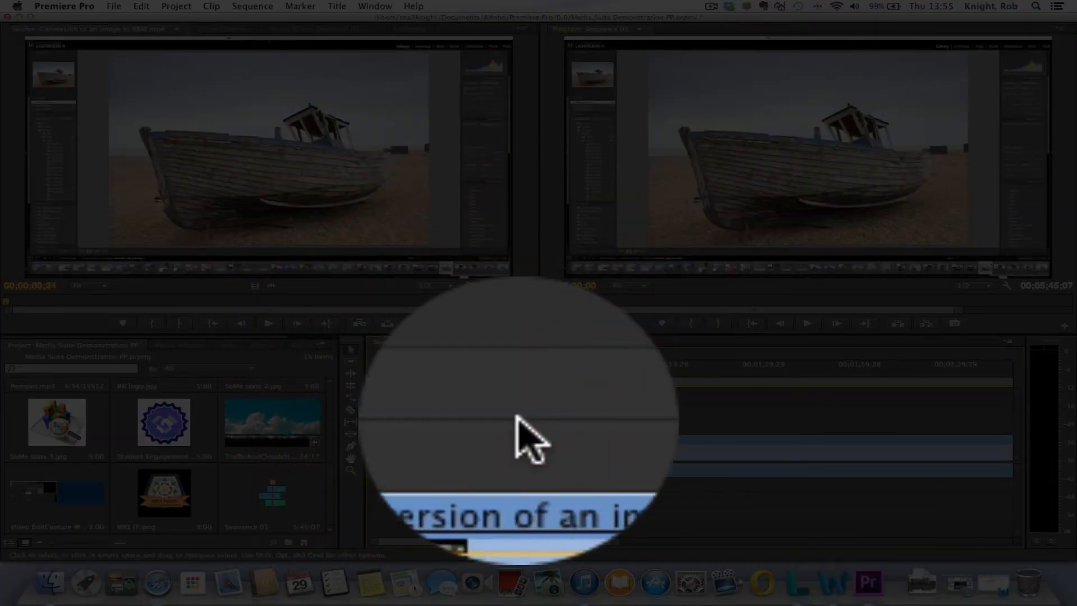